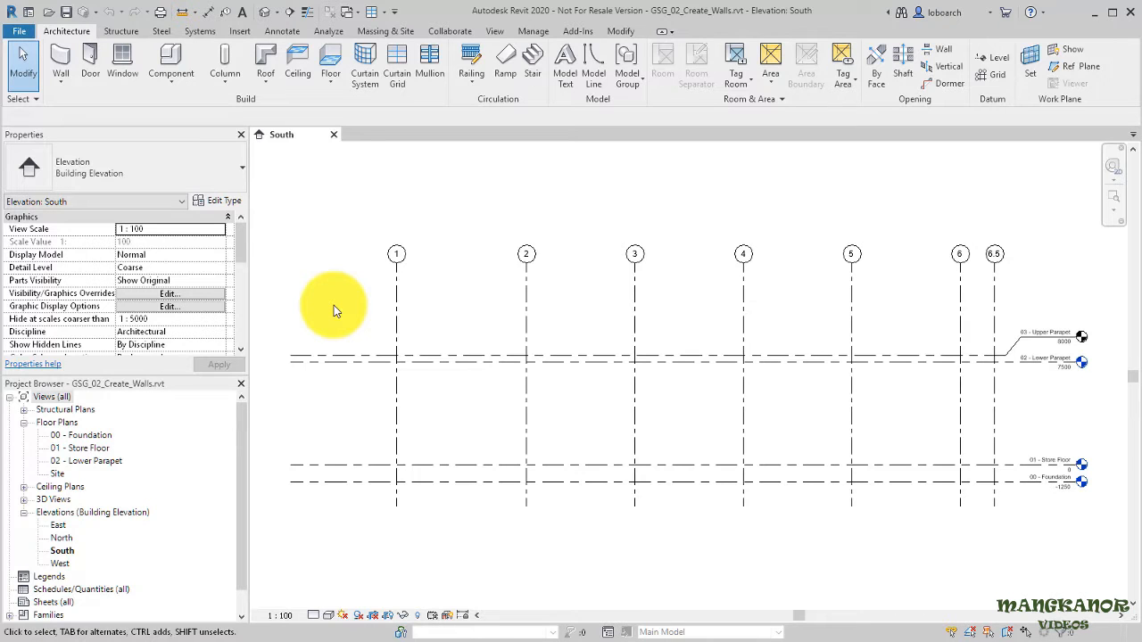
# - In the 00 - Foundation floor plan, start a wall of type Exterior - Render on Brick on Block
pyautogui.doubleClick(94, 440)
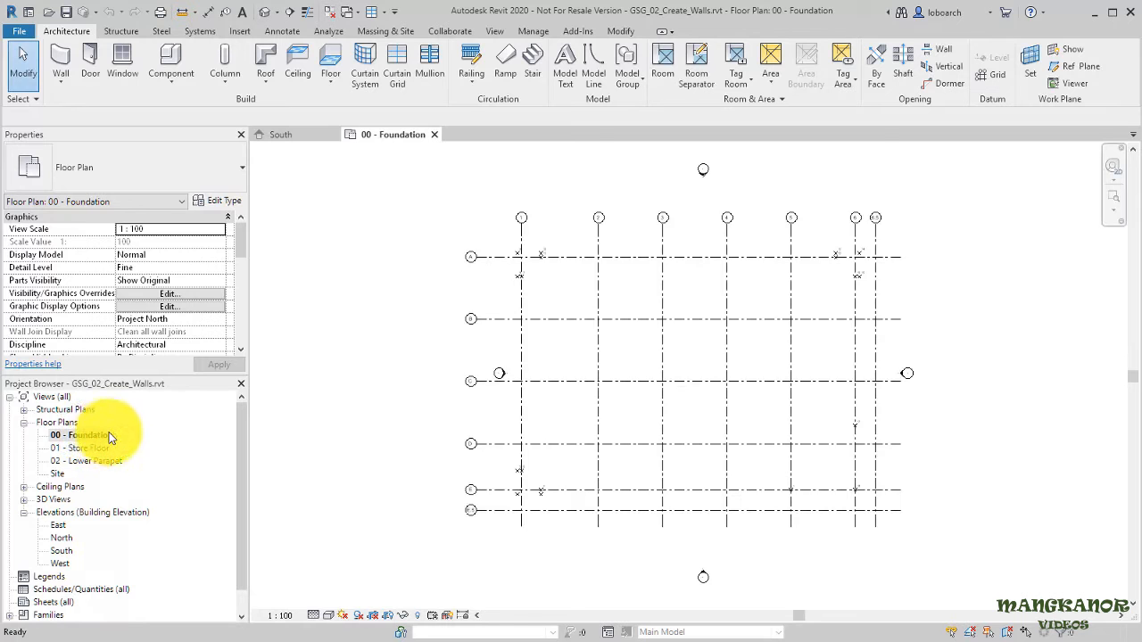
pyautogui.click(56, 57)
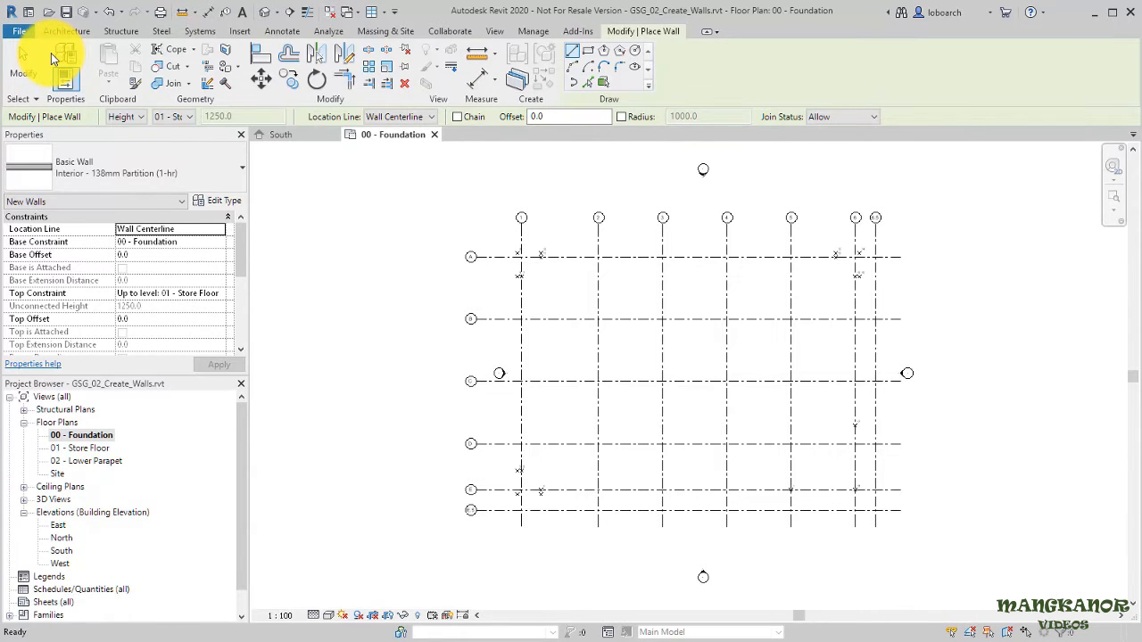
pyautogui.click(232, 170)
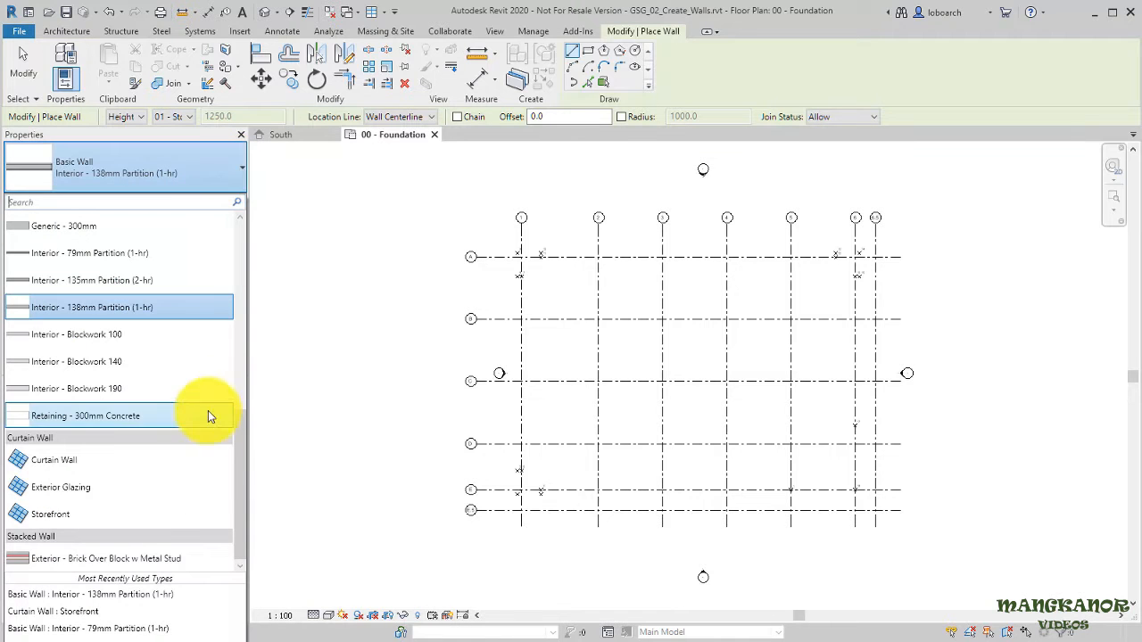
pyautogui.moveTo(237, 452); pyautogui.dragTo(263, 318)
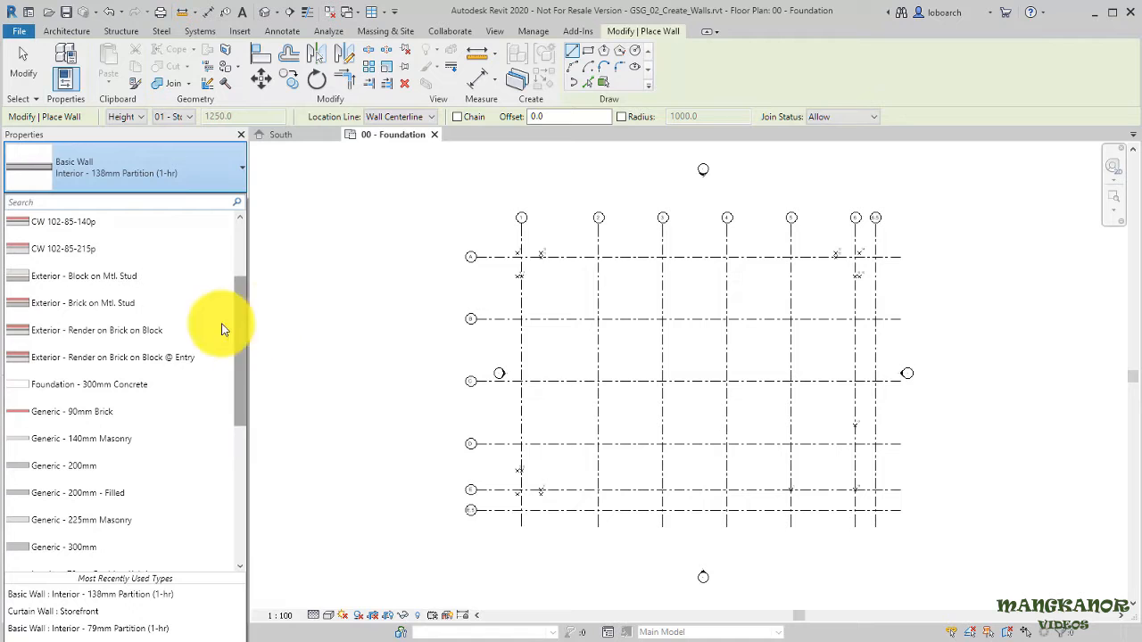
pyautogui.click(153, 329)
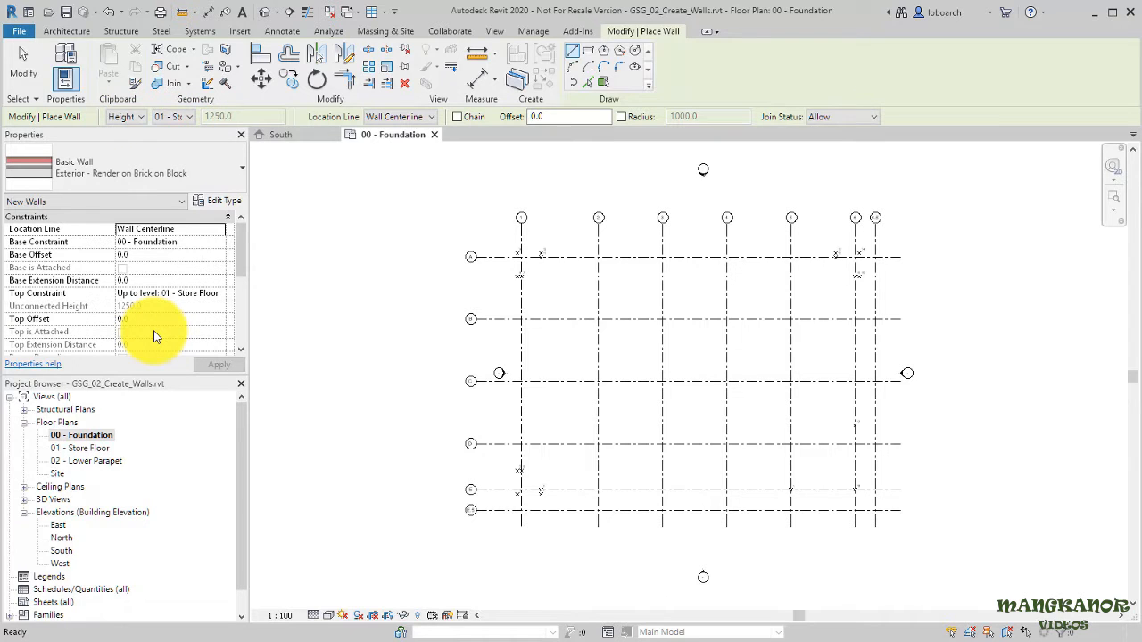
# - Set the wall height up to 02 - Lower Parapet, location line to Finish Face: Exterior, and enable chained straight-line drawing
pyautogui.click(189, 117)
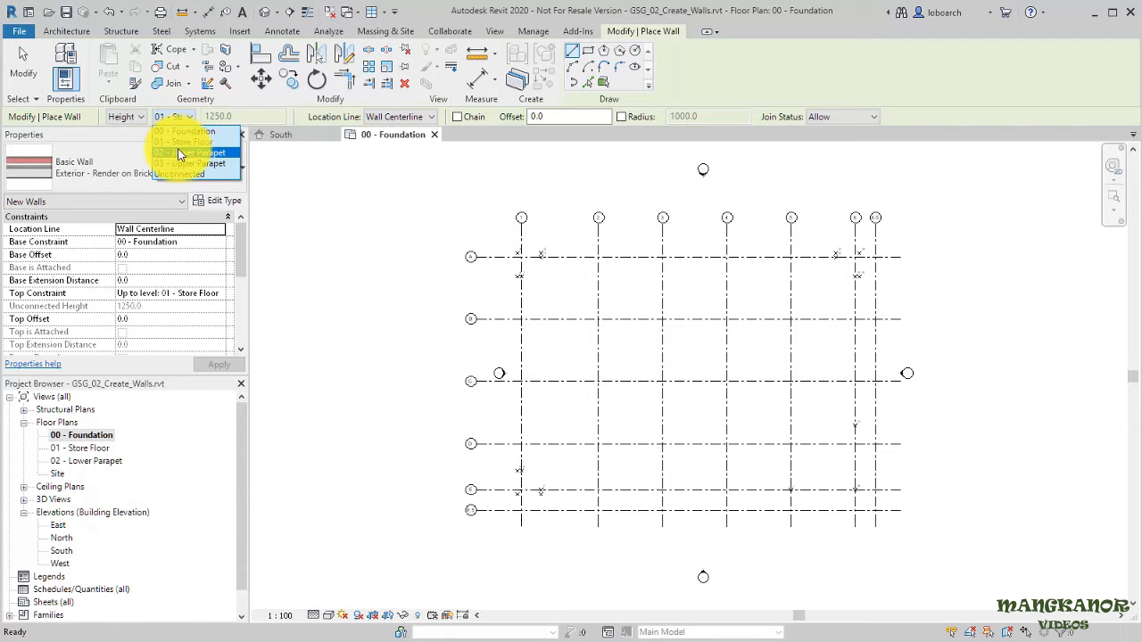
pyautogui.click(181, 154)
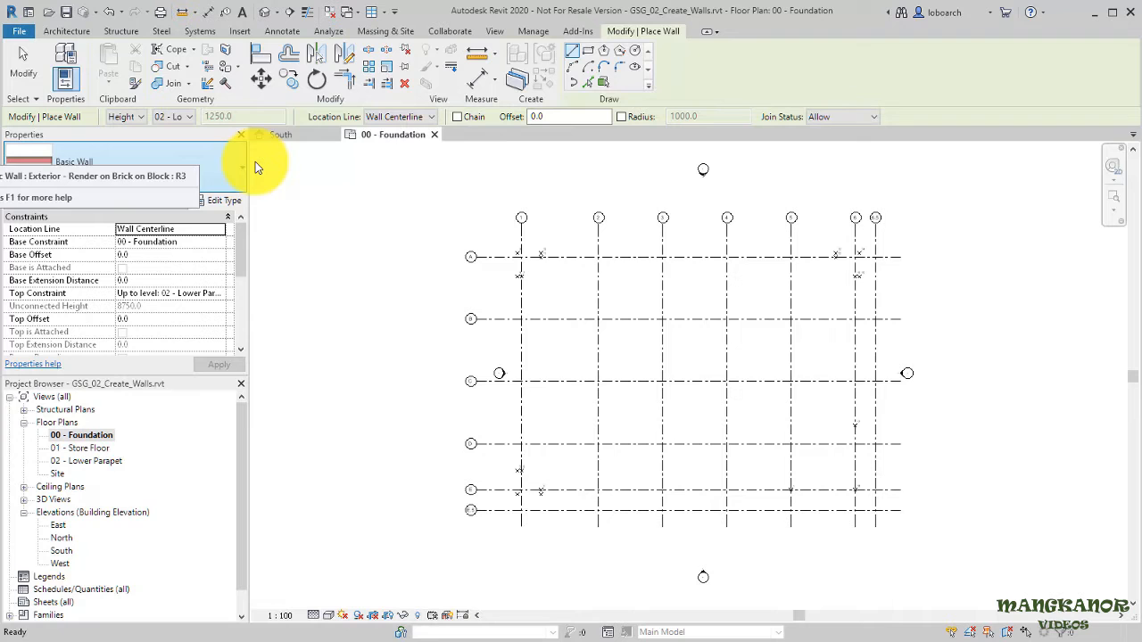
pyautogui.click(433, 116)
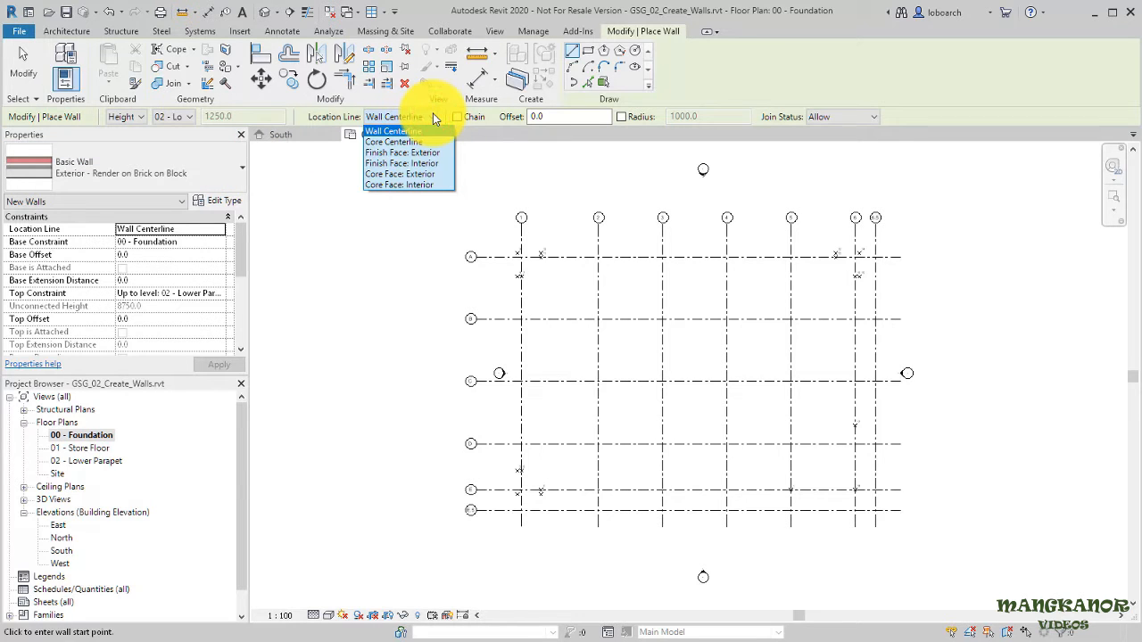
pyautogui.click(421, 154)
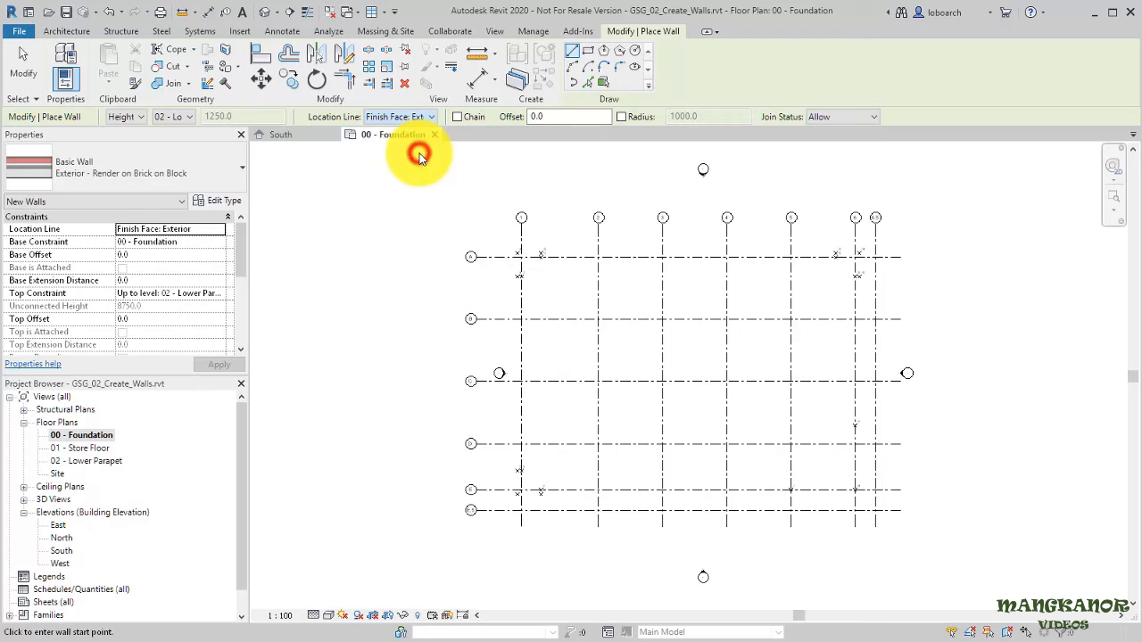
pyautogui.click(457, 117)
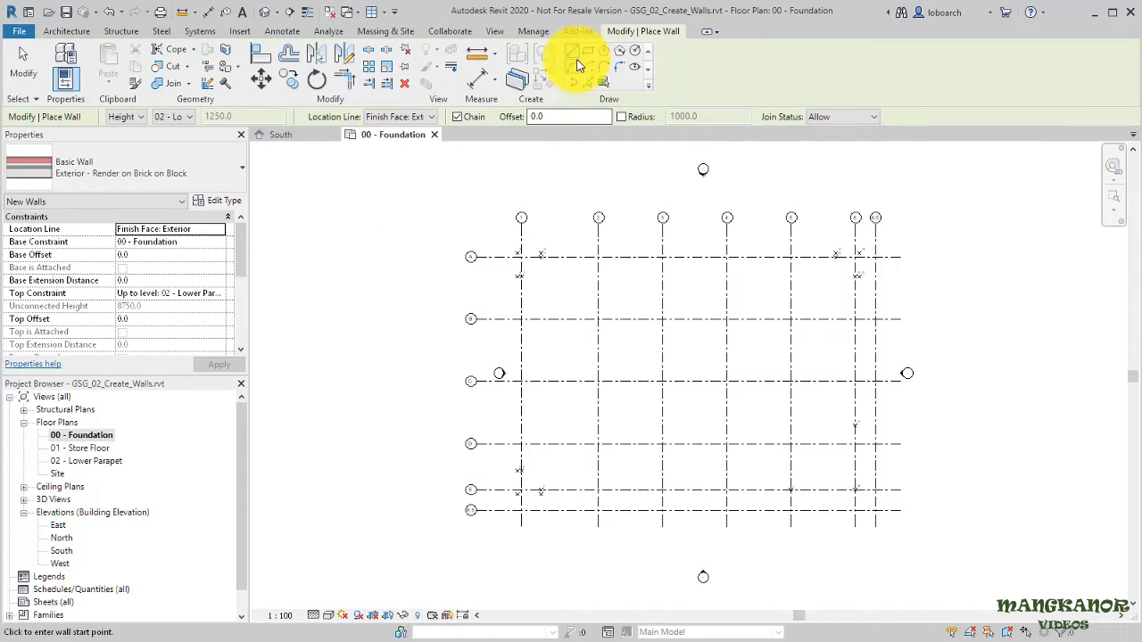
pyautogui.click(576, 52)
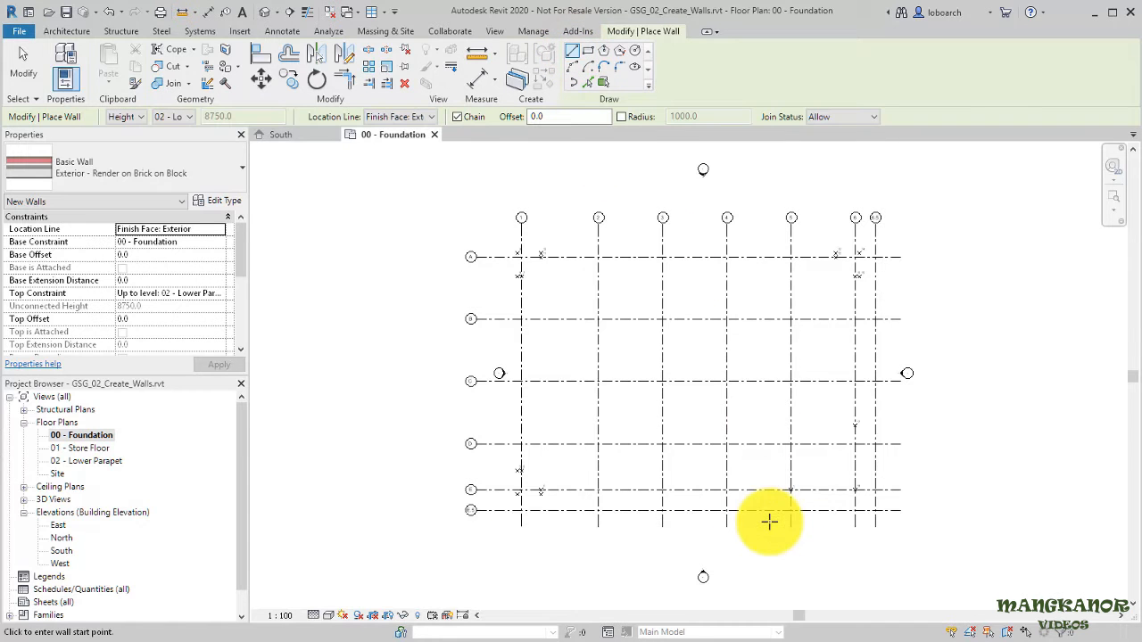
# - Draw the chained exterior walls from marker 1 along grid E, around the perimeter through the numbered markers to marker 18, closing the loop
pyautogui.scroll(3, 788, 509)
pyautogui.scroll(2, 786, 476)
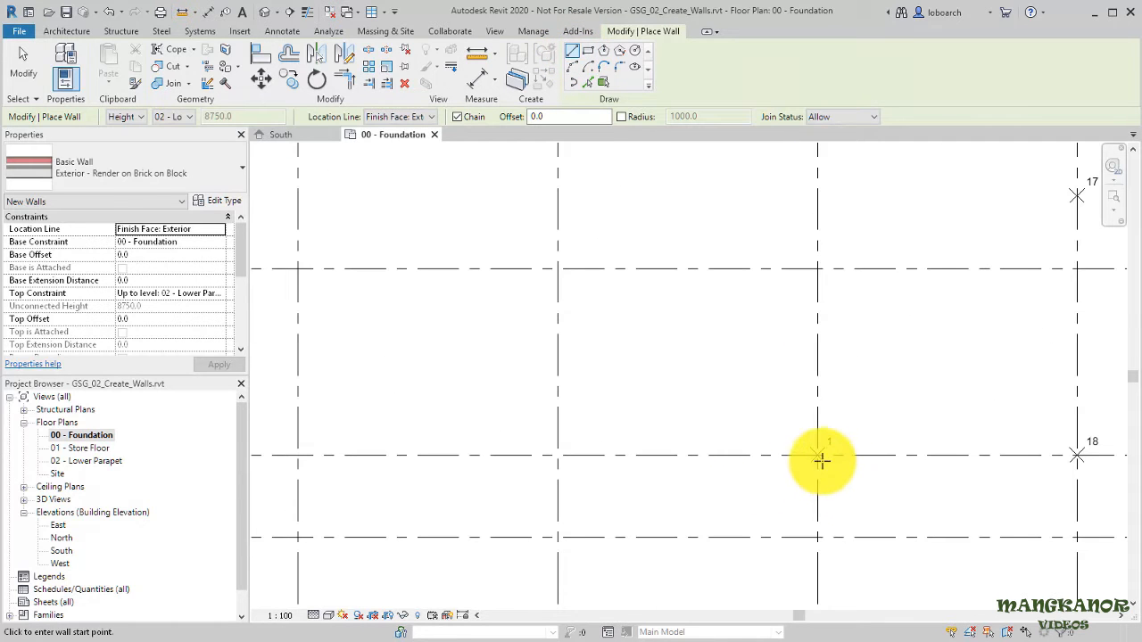
pyautogui.scroll(2, 816, 457)
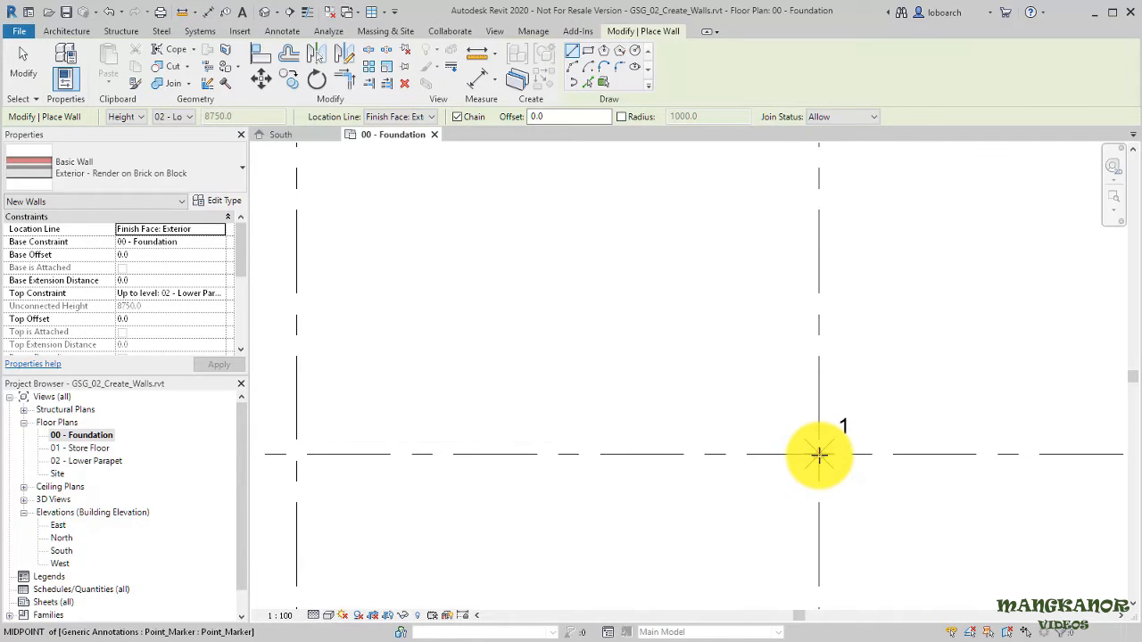
pyautogui.click(818, 455)
pyautogui.scroll(-2, 536, 464)
pyautogui.moveTo(512, 458); pyautogui.dragTo(1044, 526, button='middle')
pyautogui.scroll(-2, 444, 541)
pyautogui.scroll(3, 401, 518)
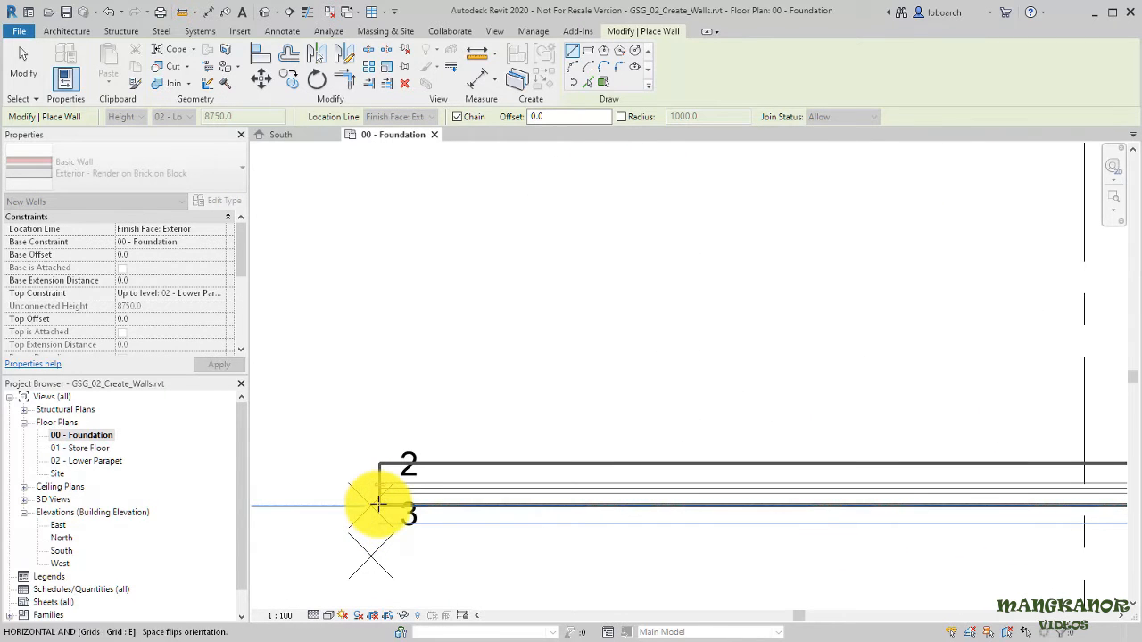
pyautogui.click(371, 508)
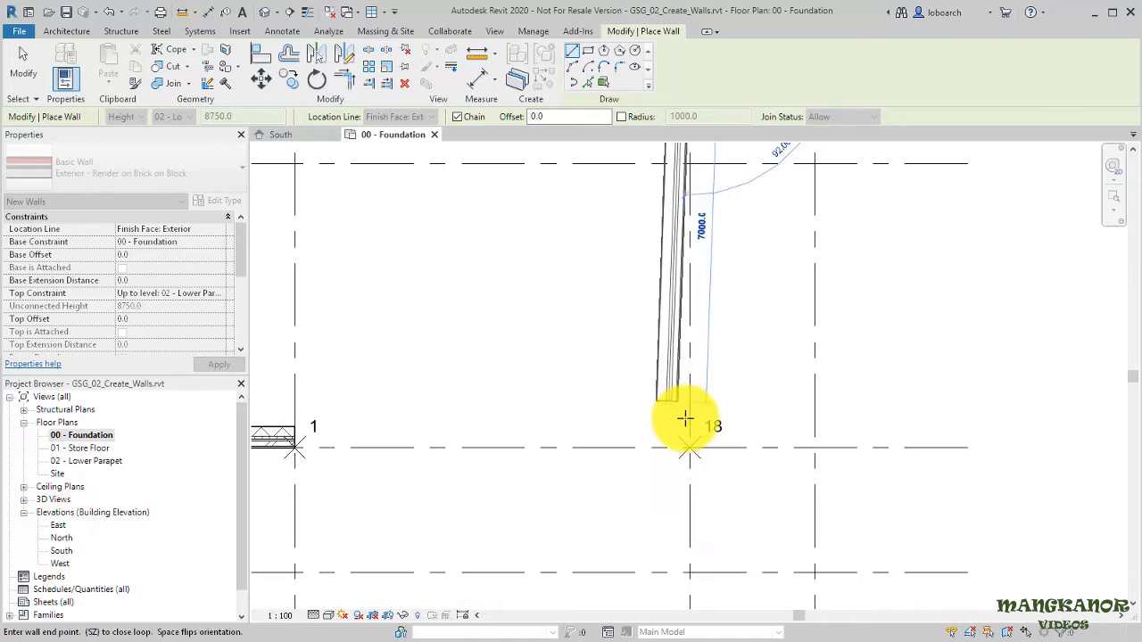
pyautogui.click(689, 447)
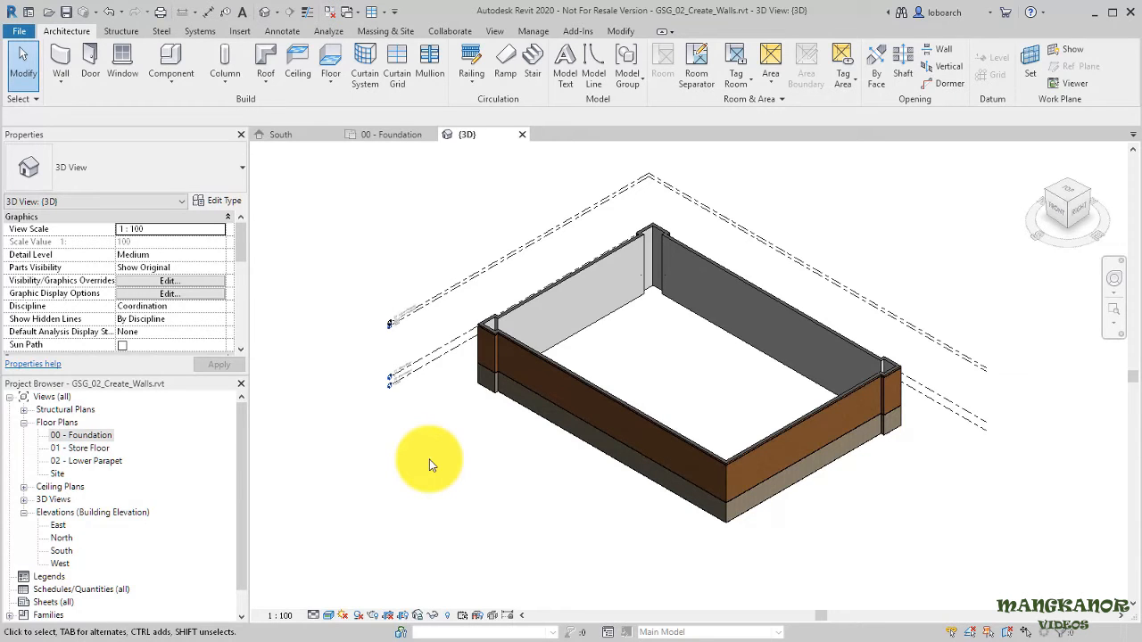
# - In the 3D view, set the top constraint of all walls at the four building corners to Up to level: 03 - Upper Parapet
pyautogui.moveTo(425, 463); pyautogui.dragTo(547, 285)
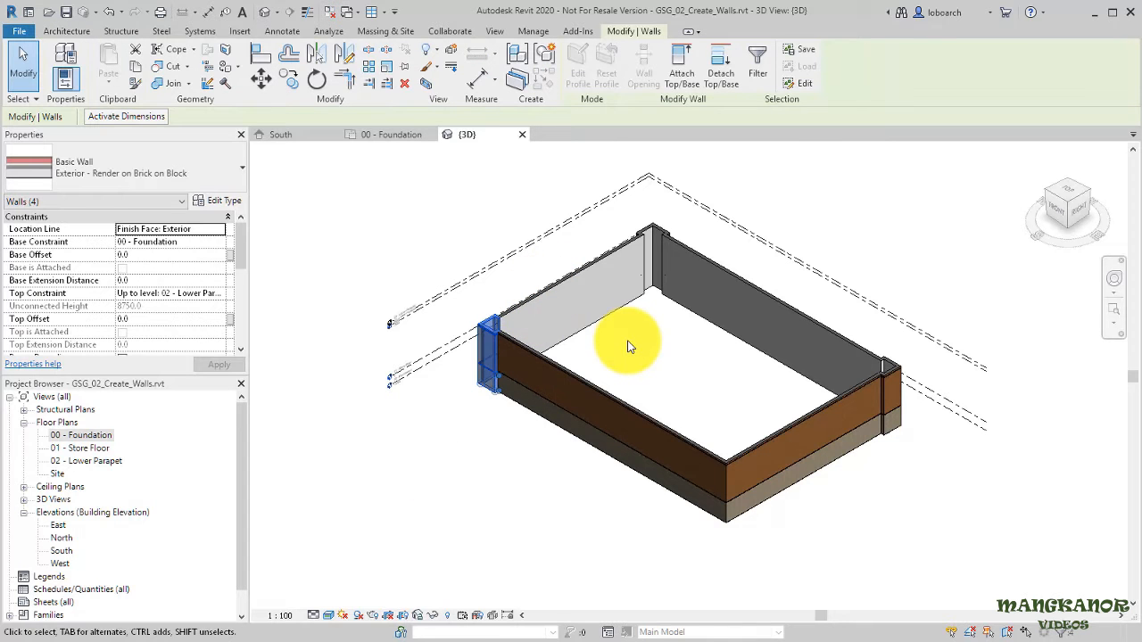
pyautogui.keyDown('ctrl'); pyautogui.moveTo(609, 335); pyautogui.dragTo(704, 212); pyautogui.keyUp('ctrl')
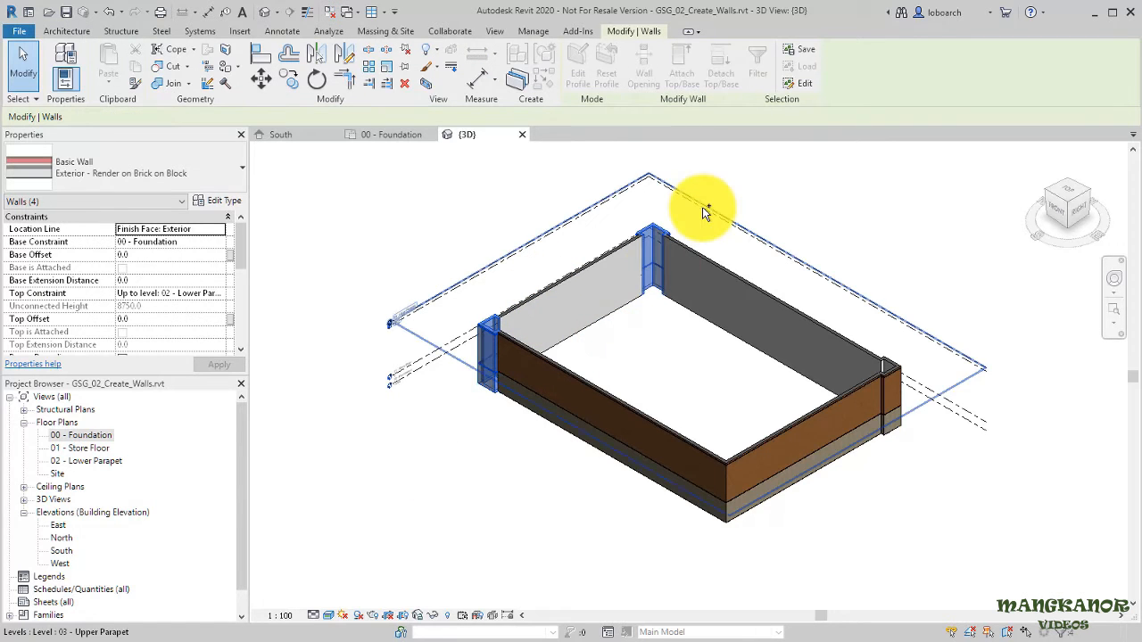
pyautogui.keyDown('ctrl'); pyautogui.moveTo(856, 507); pyautogui.dragTo(883, 443); pyautogui.keyUp('ctrl')
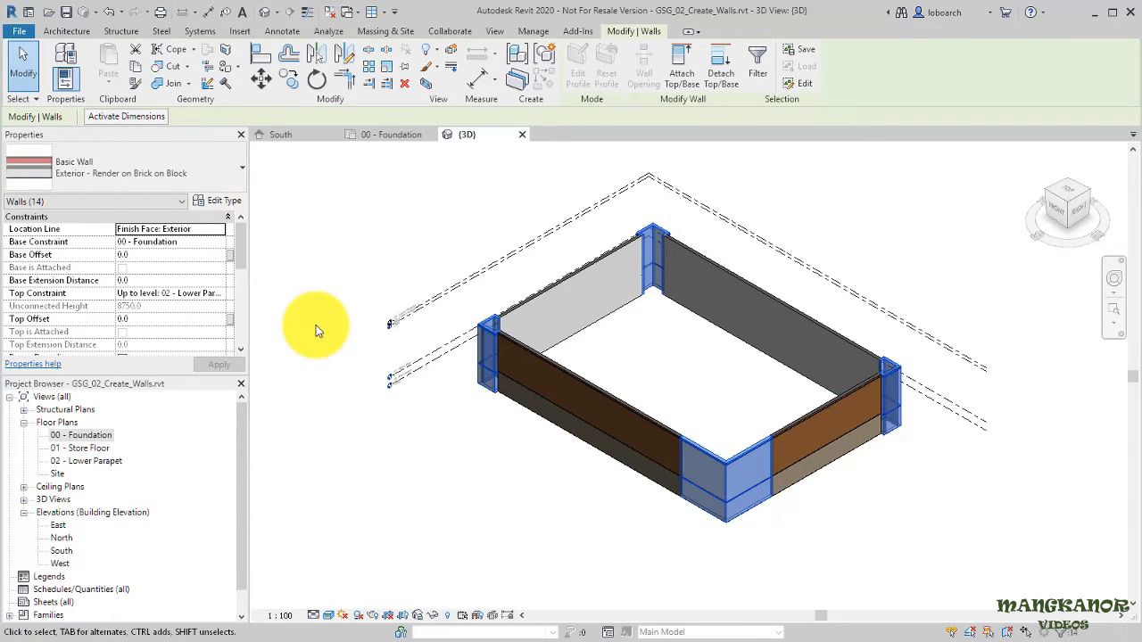
pyautogui.click(221, 293)
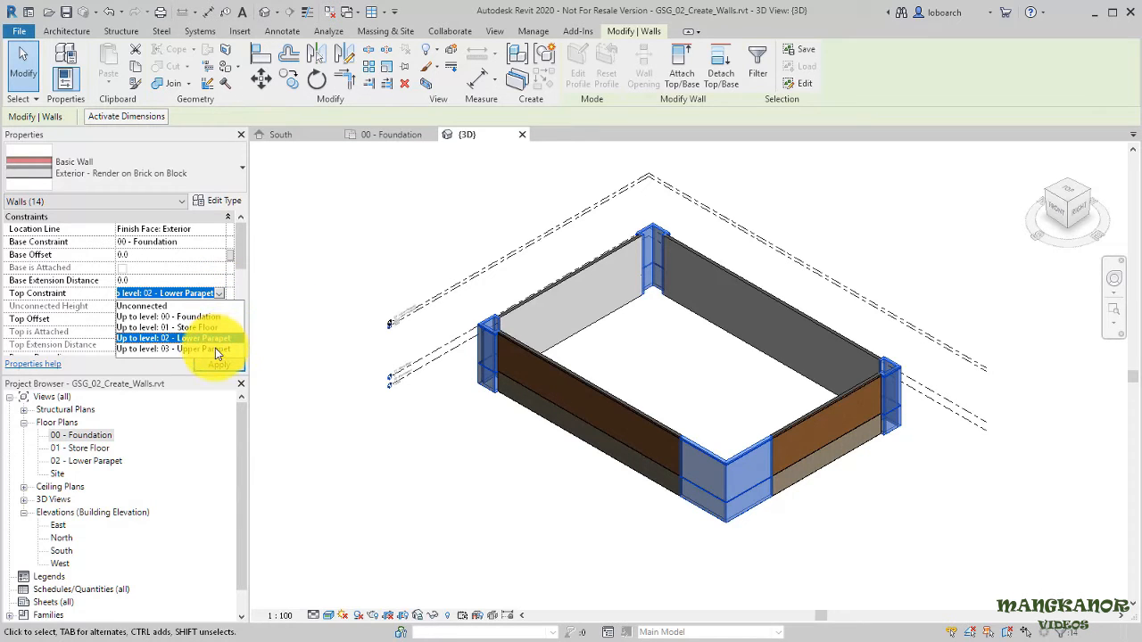
pyautogui.click(216, 349)
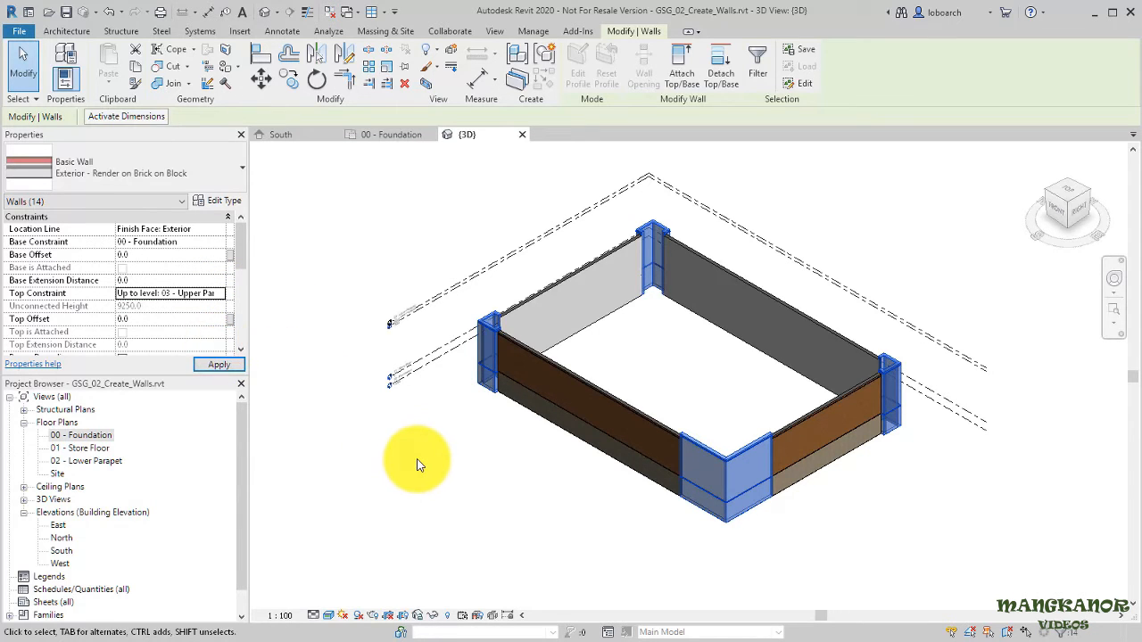
pyautogui.click(629, 563)
# - Give the two front entry corner walls a base offset of 4250 and the type Exterior - Render on Brick on Block @ Entry
pyautogui.moveTo(711, 514); pyautogui.dragTo(818, 402)
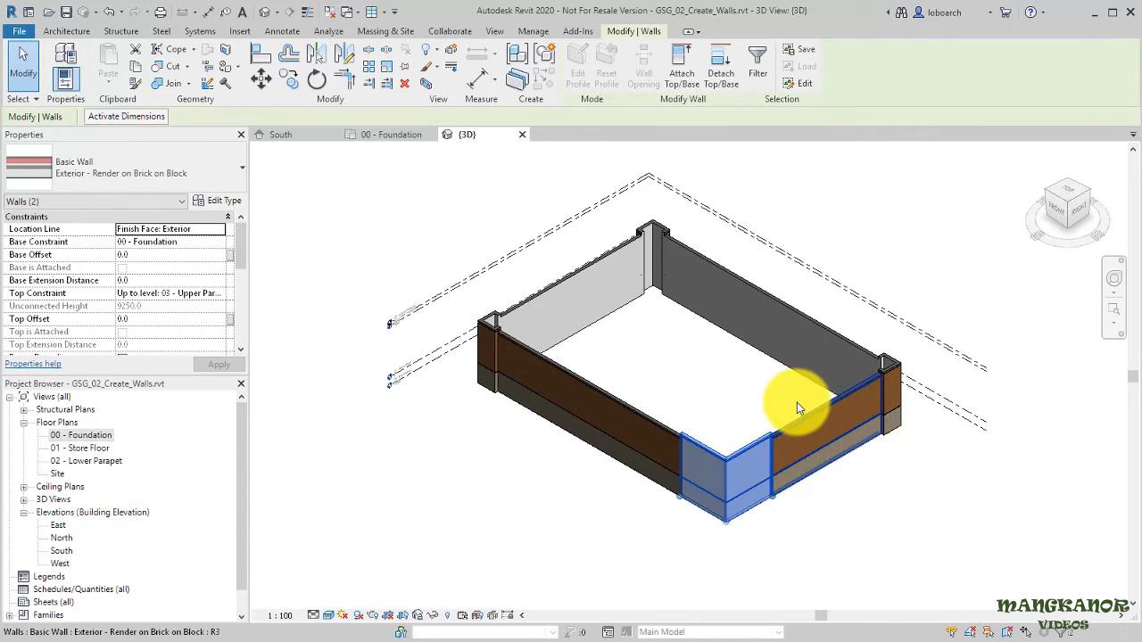
pyautogui.click(140, 254)
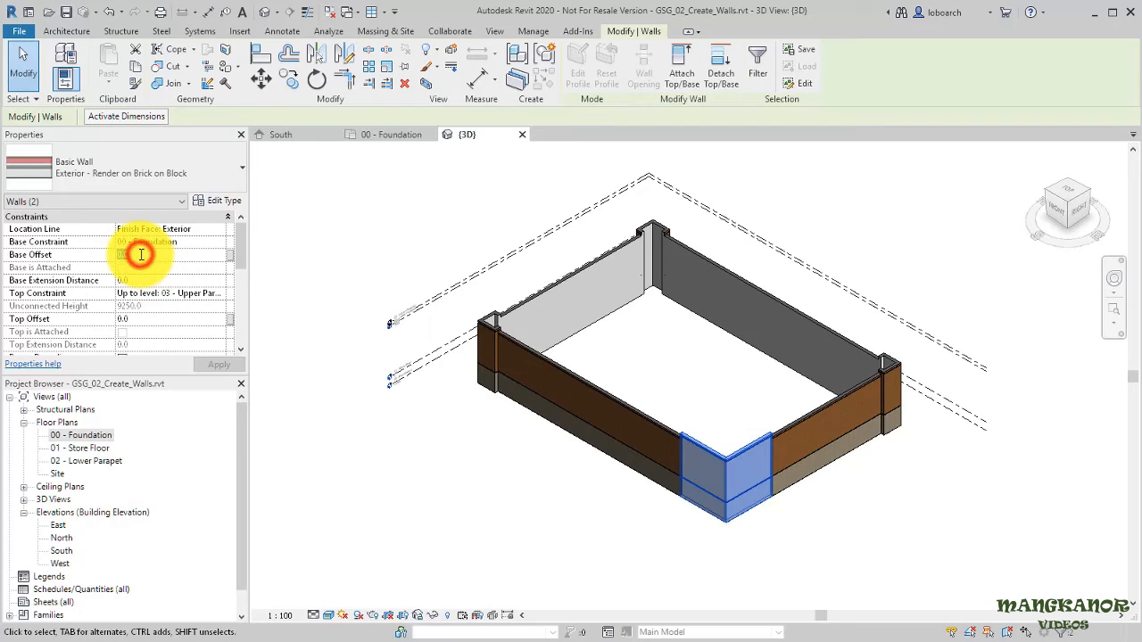
pyautogui.write('425')
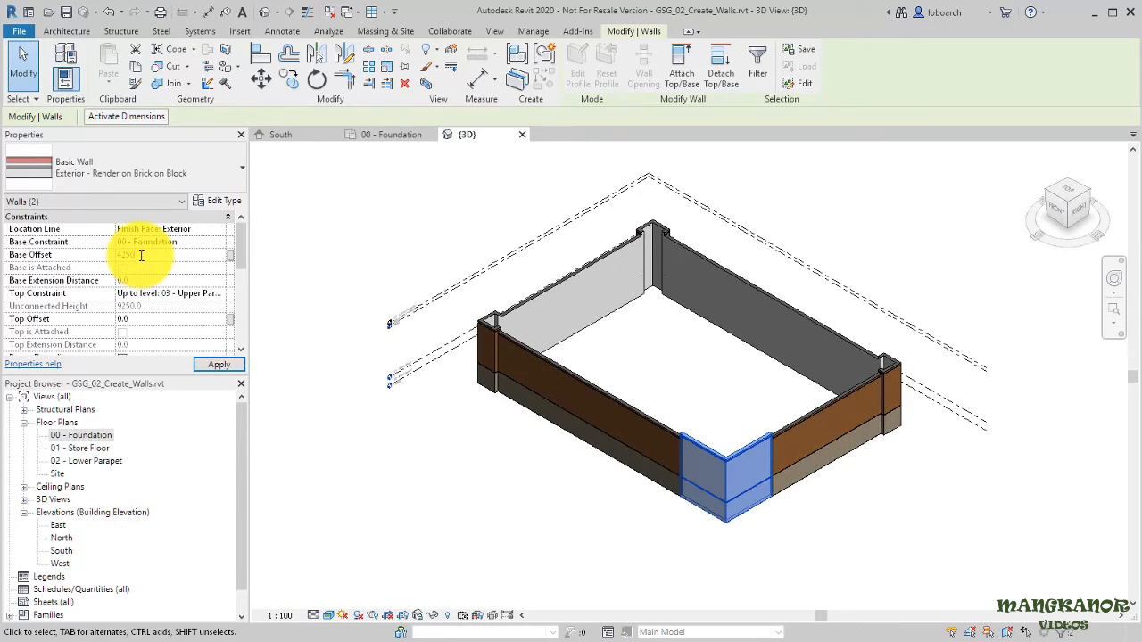
pyautogui.click(234, 173)
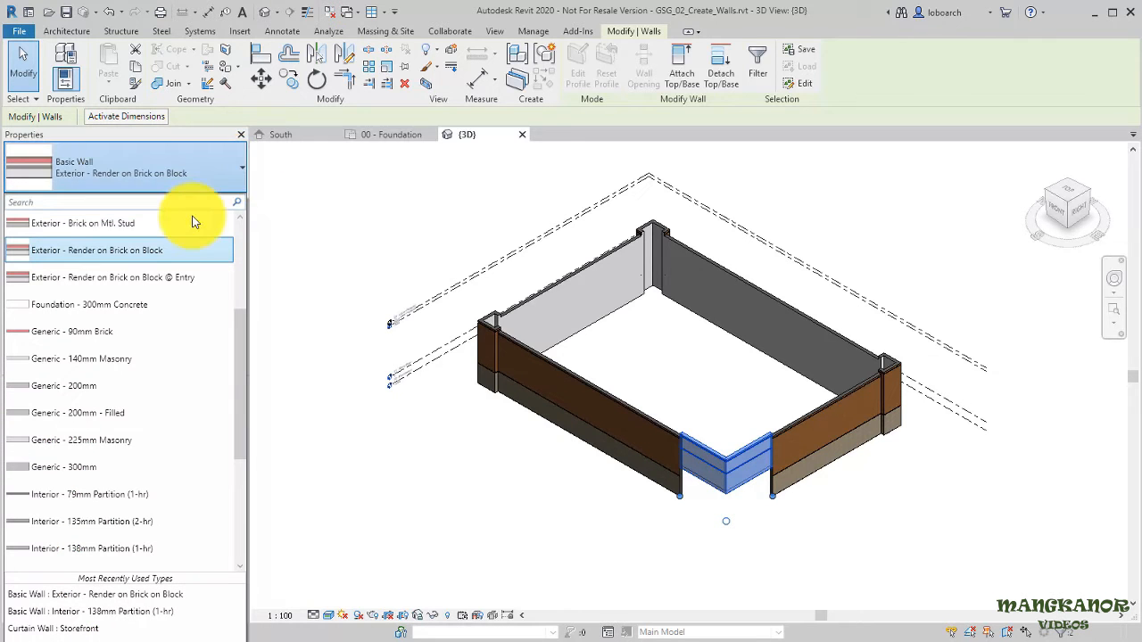
pyautogui.click(151, 280)
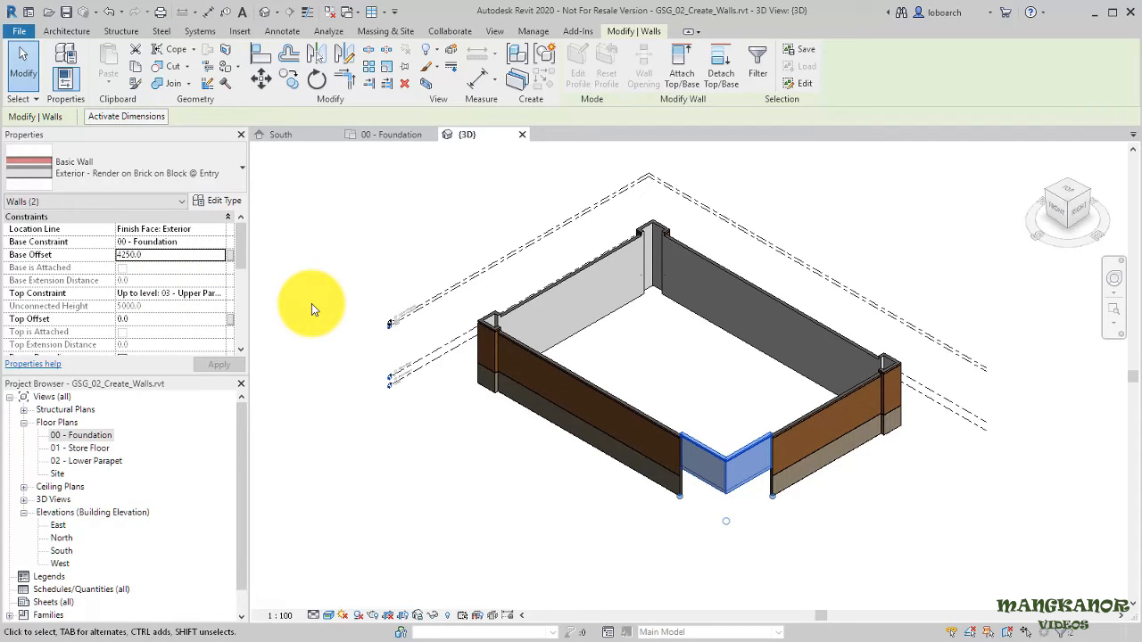
pyautogui.press('Escape')
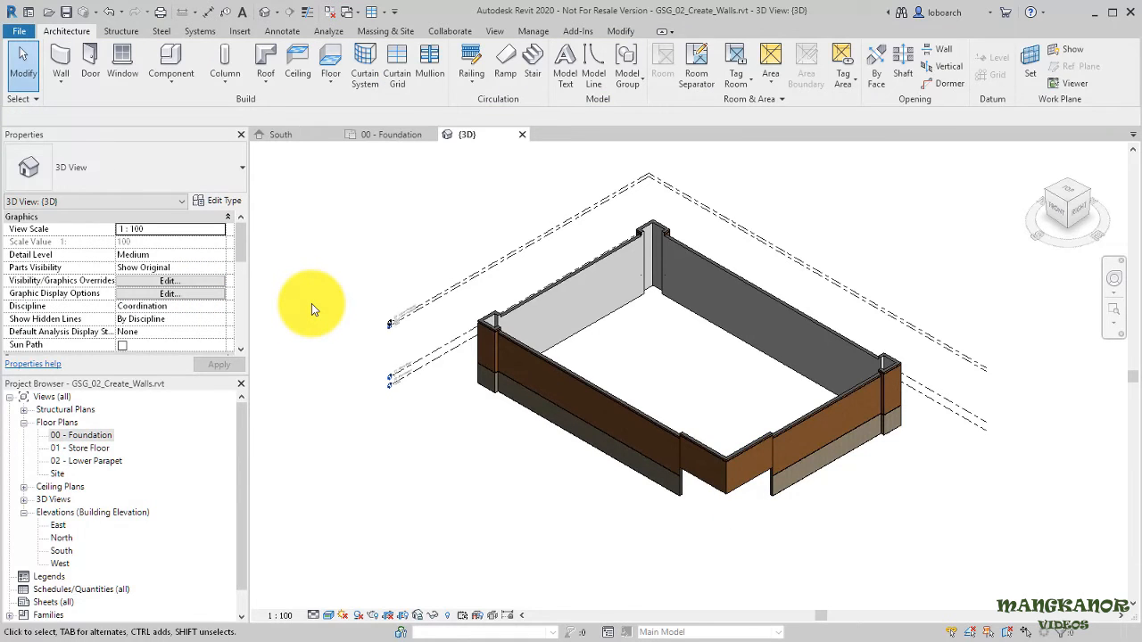
# - In the 01 - Store Floor plan, start a wall of type Interior - 138mm Partition (1-hr) with its height up to 02 - Lower Parapet
pyautogui.doubleClick(90, 449)
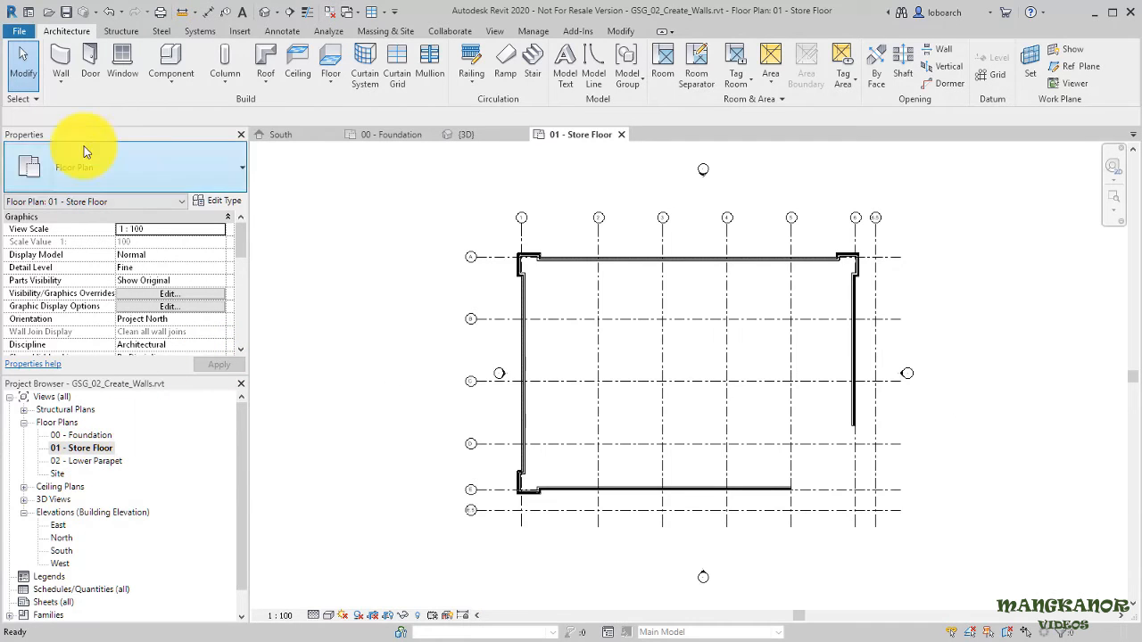
pyautogui.click(62, 61)
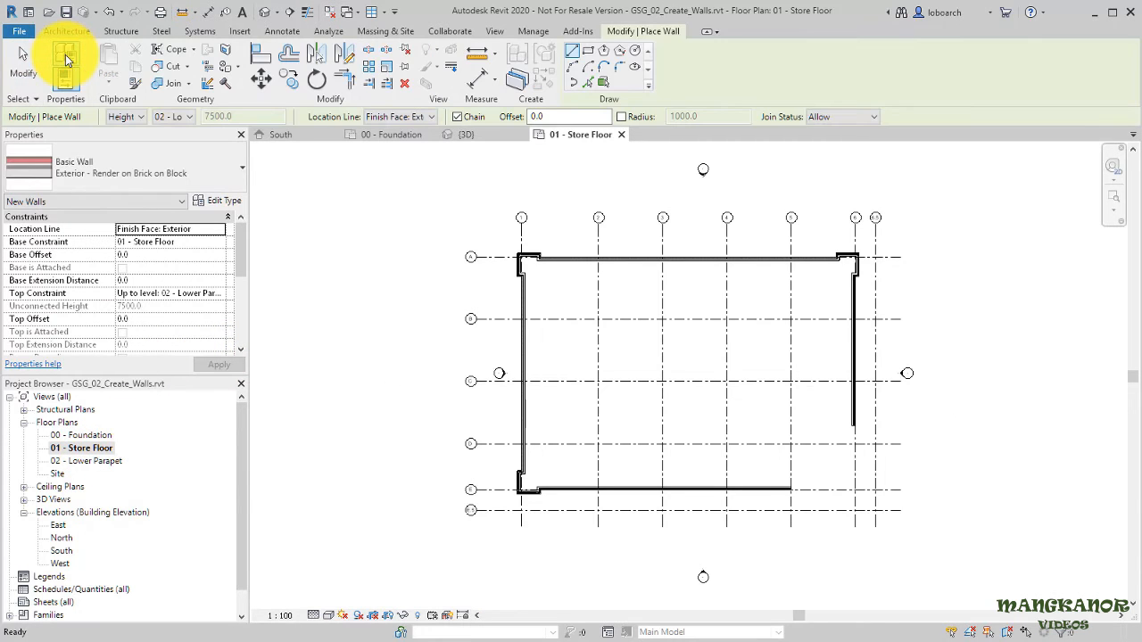
pyautogui.click(241, 169)
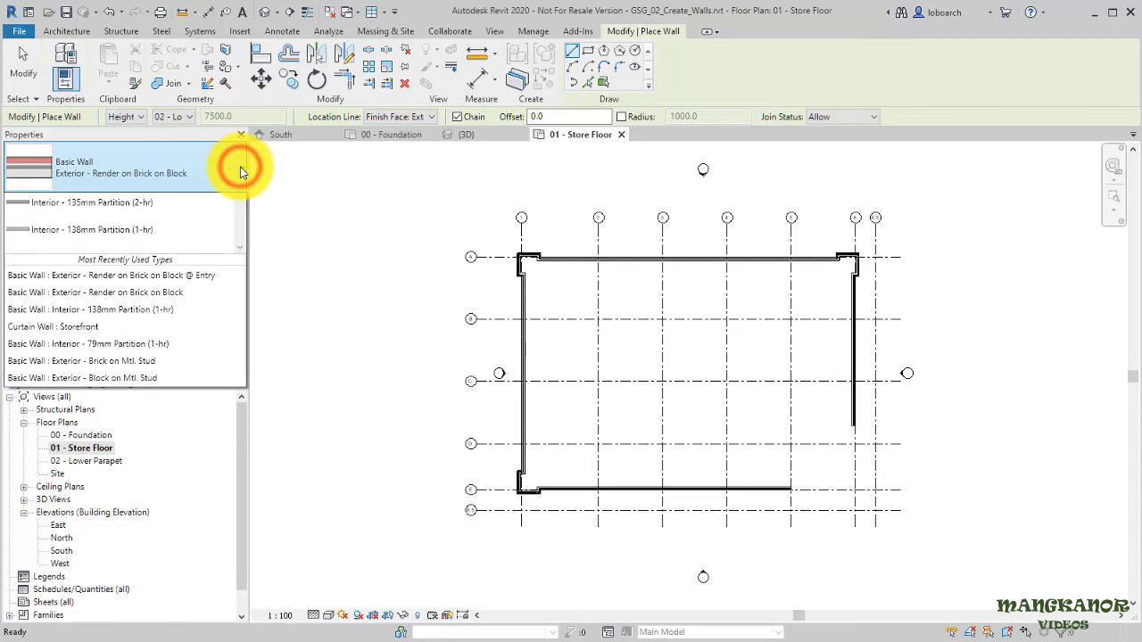
pyautogui.scroll(-2, 141, 421)
pyautogui.click(111, 440)
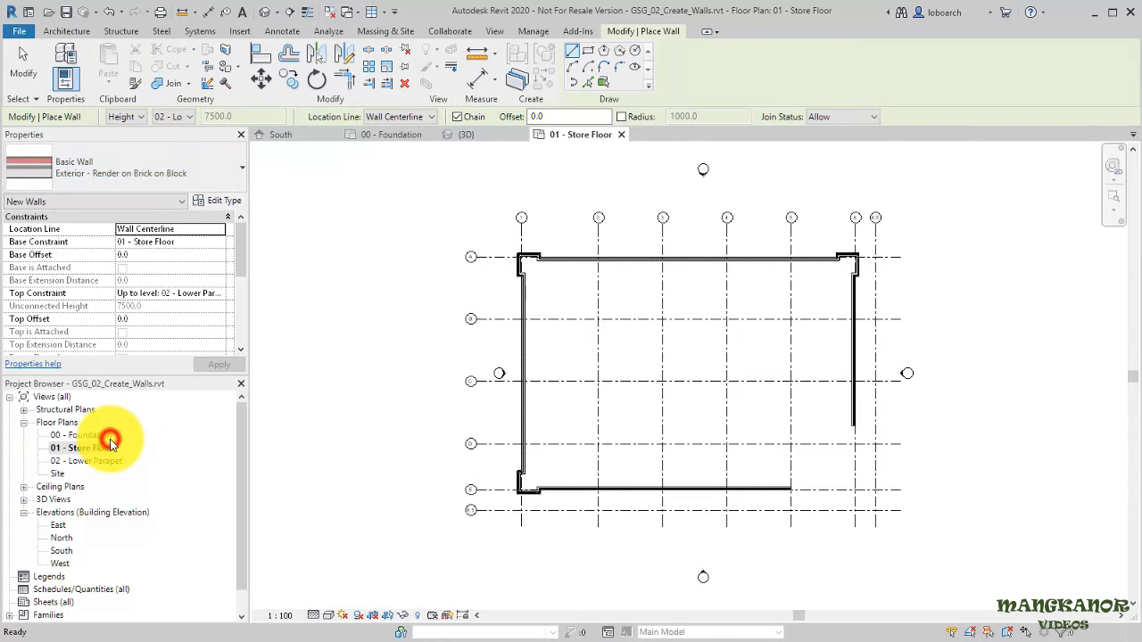
pyautogui.click(190, 117)
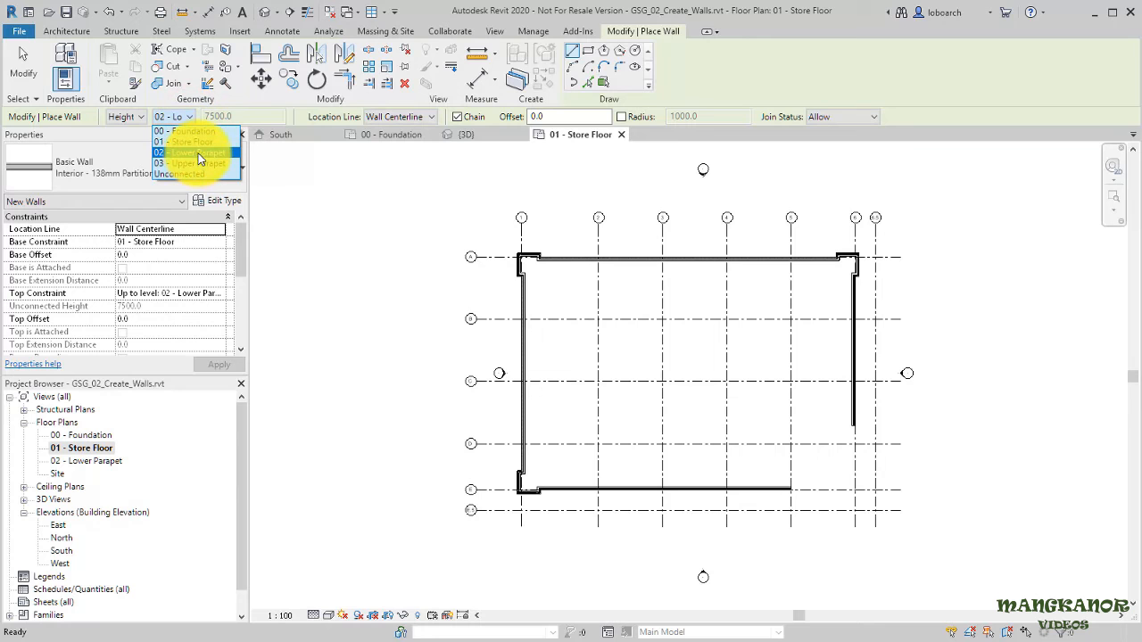
pyautogui.click(198, 153)
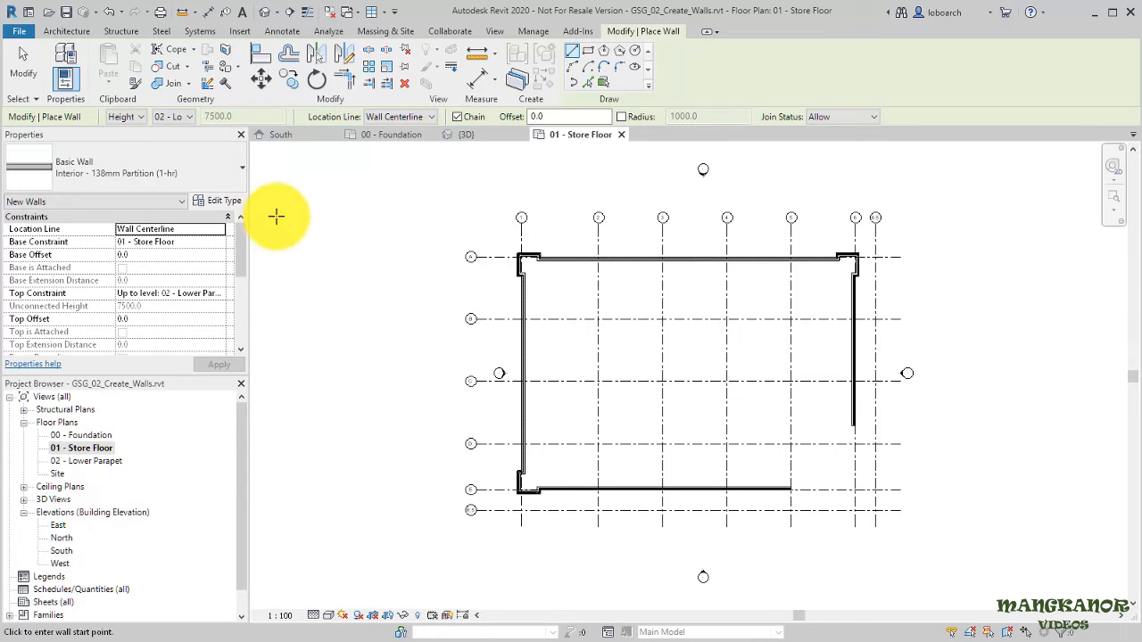
# - Draw chained partitions from the grid A wall to grid 2 and down along it, and add the small room partitions near grid D with Chain off
pyautogui.scroll(3, 562, 277)
pyautogui.click(598, 239)
pyautogui.click(599, 269)
pyautogui.click(637, 270)
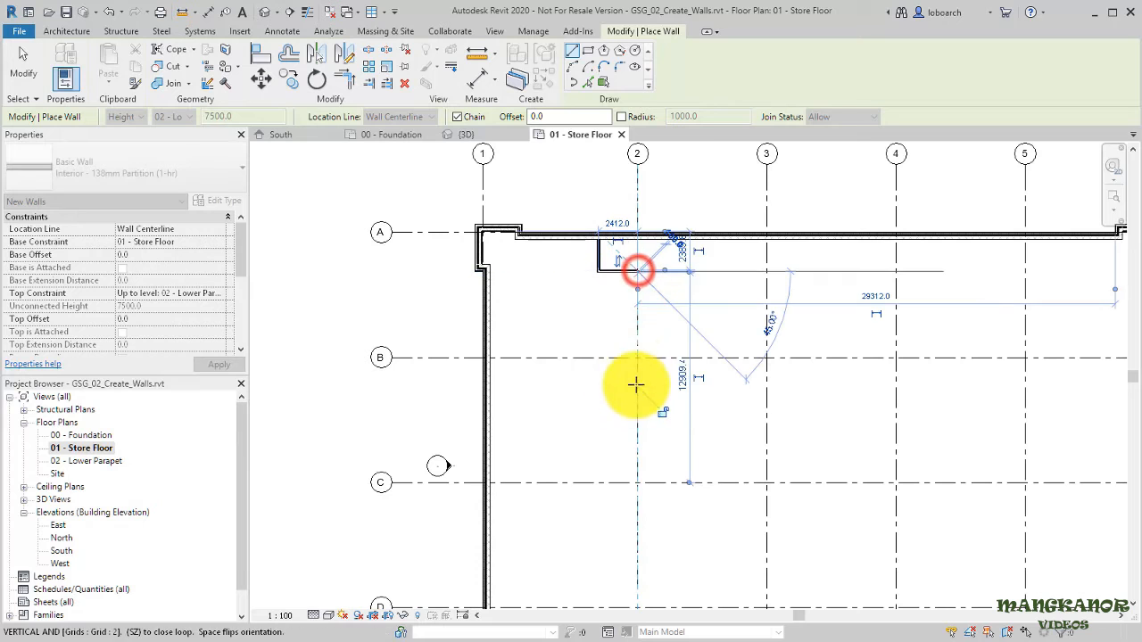
pyautogui.moveTo(639, 394); pyautogui.dragTo(653, 260, button='middle')
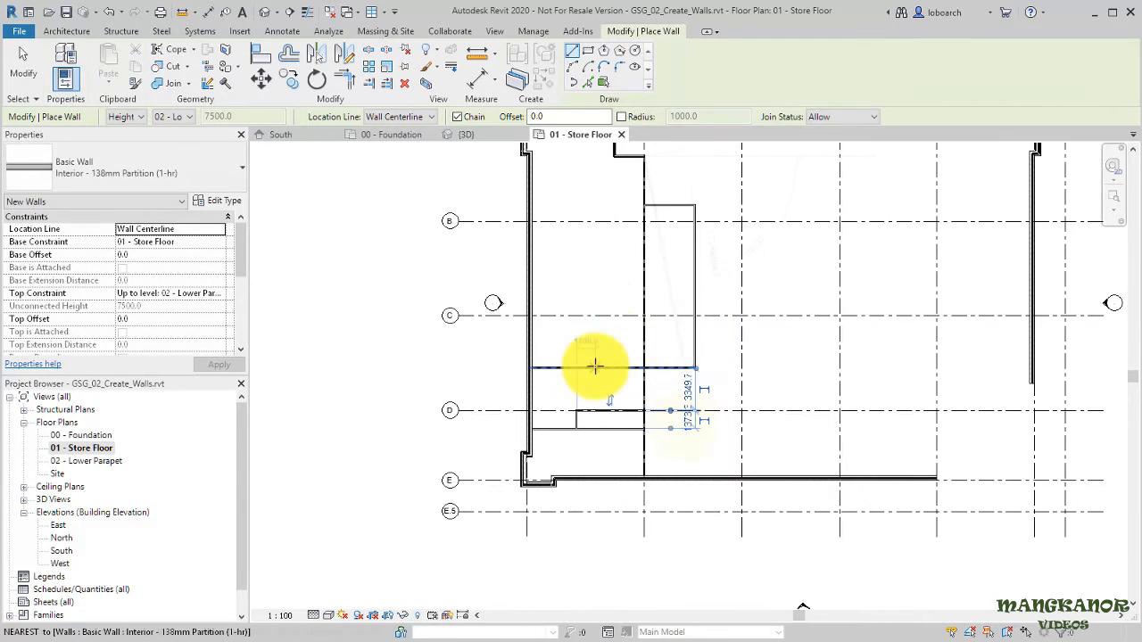
pyautogui.click(458, 117)
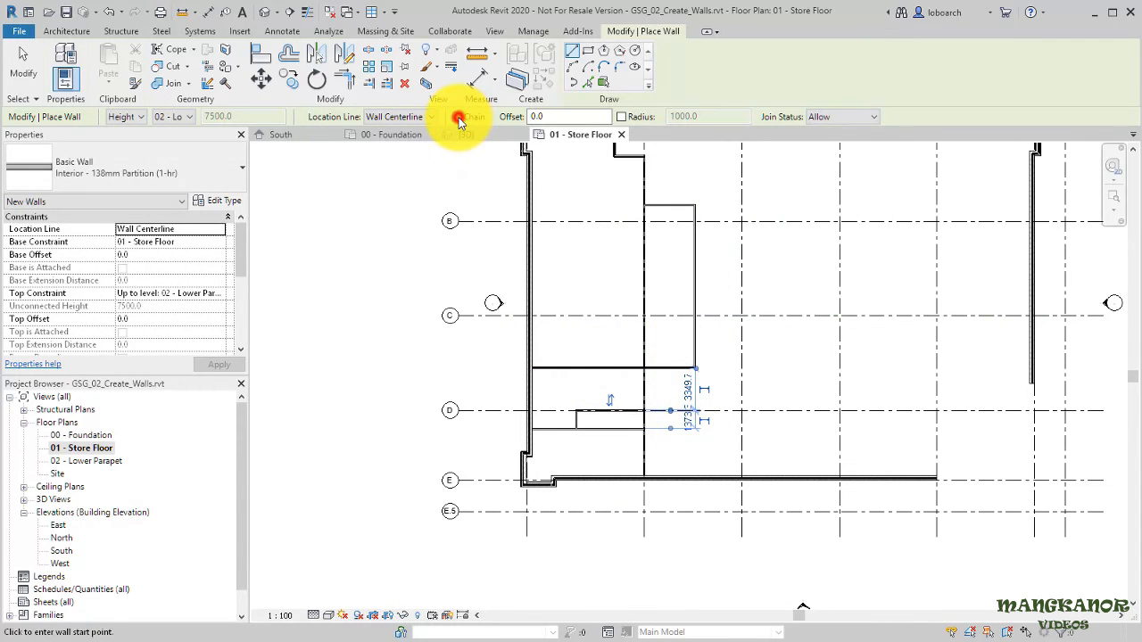
pyautogui.click(593, 367)
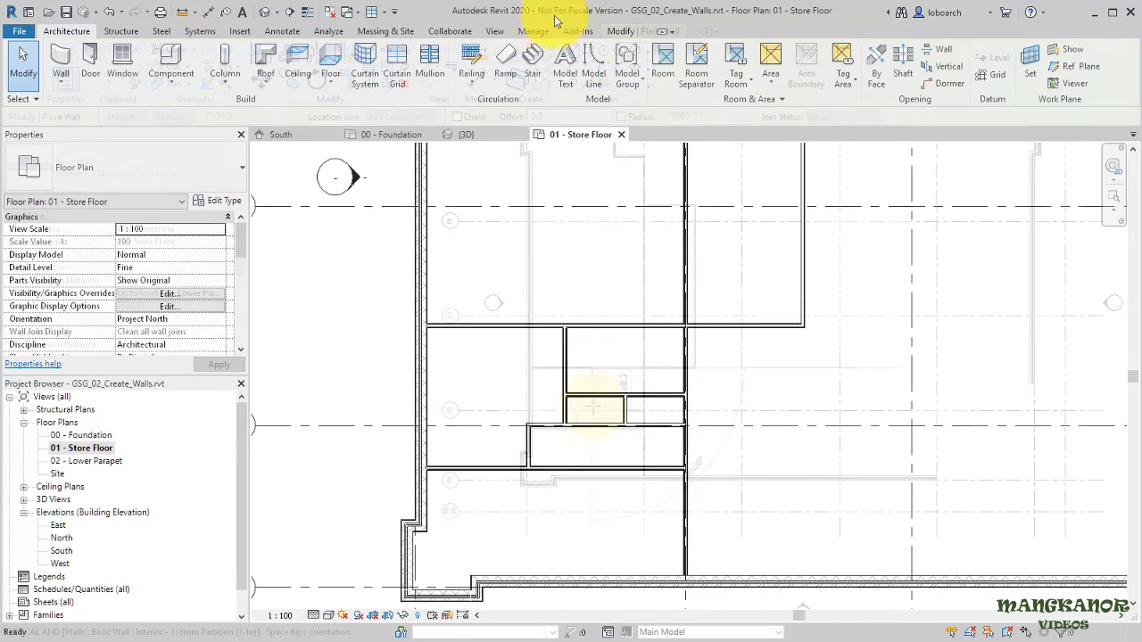
# - Split the partition on grid 2 just below grid D, between the two horizontal partitions, without deleting the inner segment
pyautogui.click(619, 31)
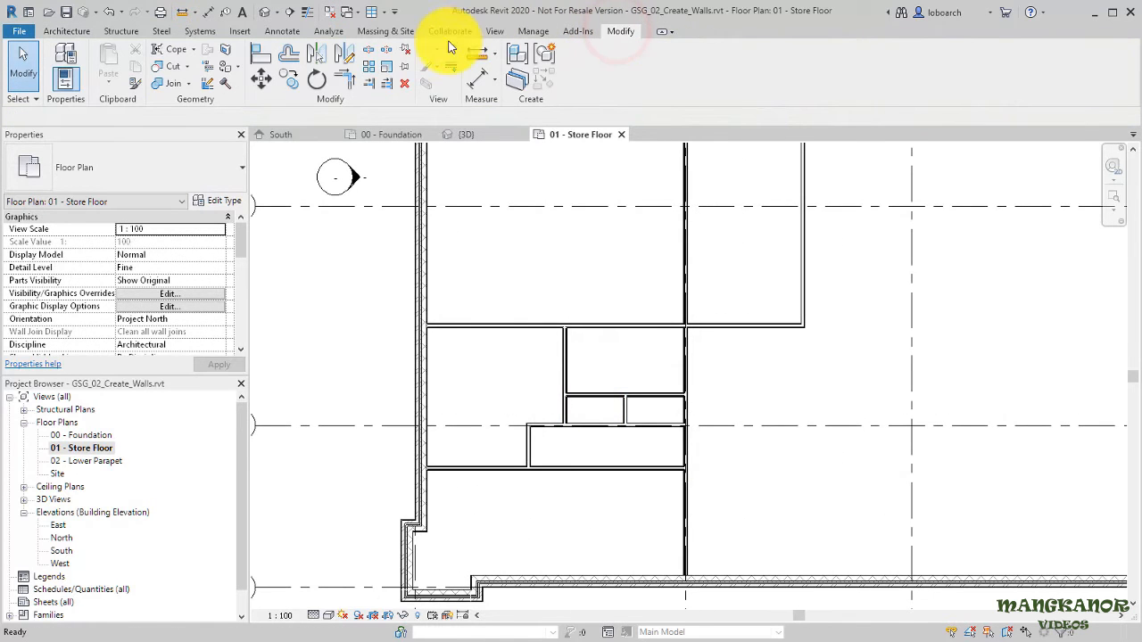
pyautogui.click(369, 50)
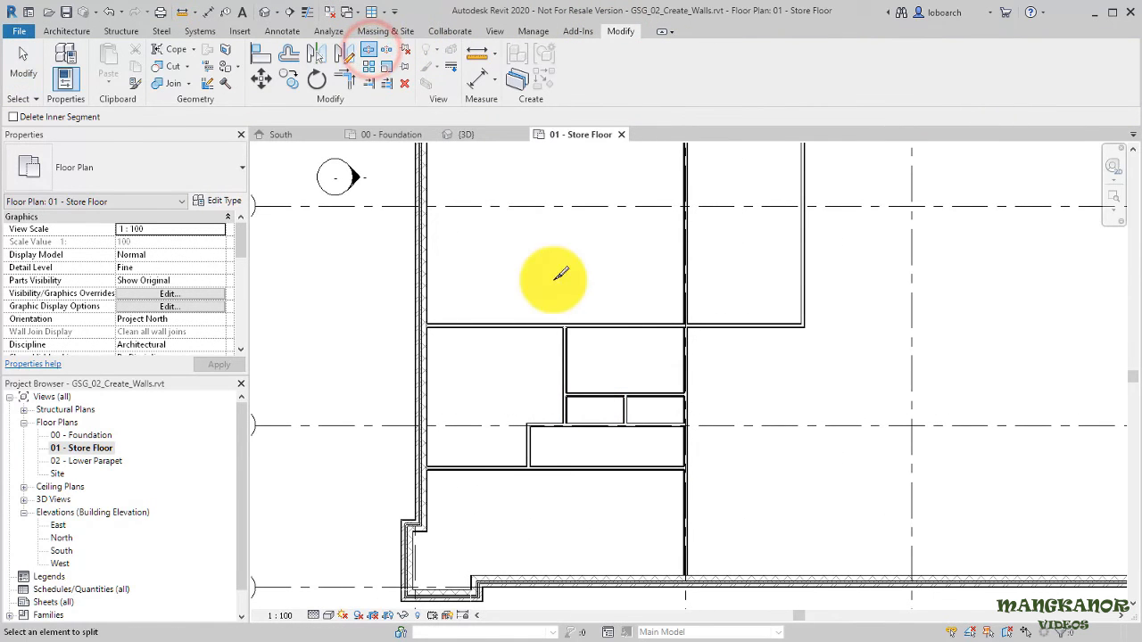
pyautogui.click(685, 441)
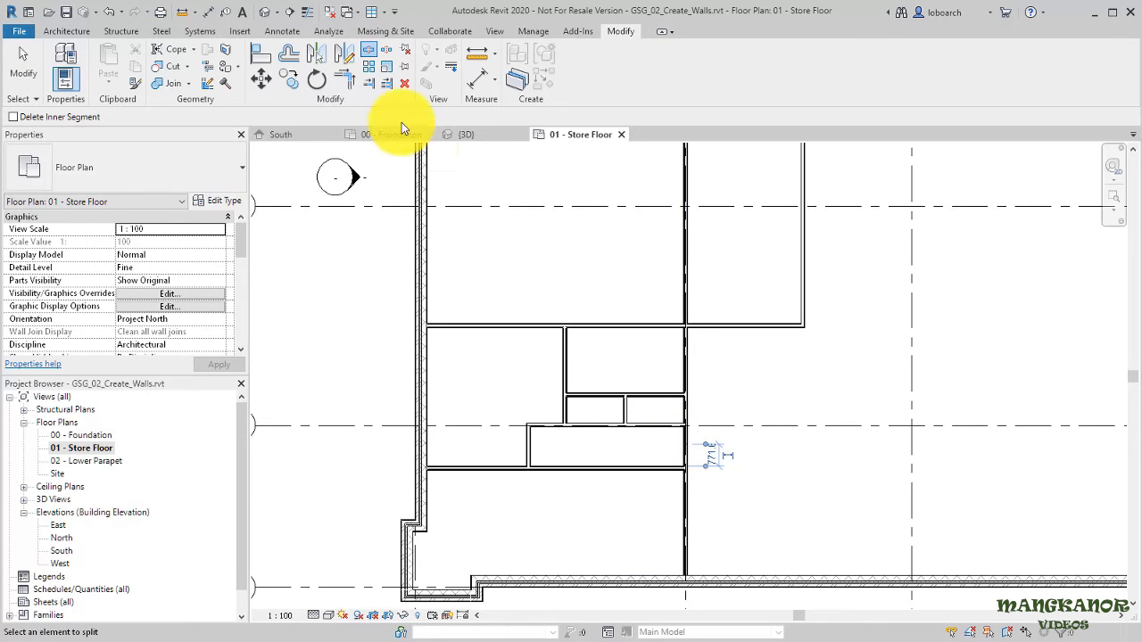
# - Trim the horizontal partitions at and below grid D into corners with the upper and lower grid 2 walls, opening the room's right side
pyautogui.click(344, 79)
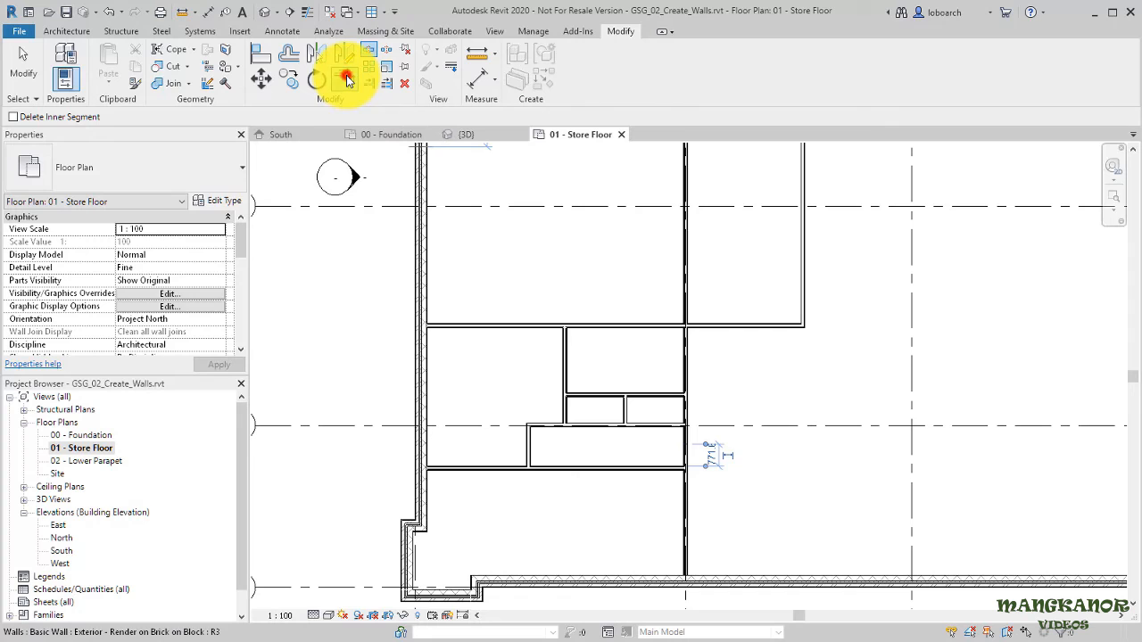
pyautogui.click(658, 425)
pyautogui.click(684, 410)
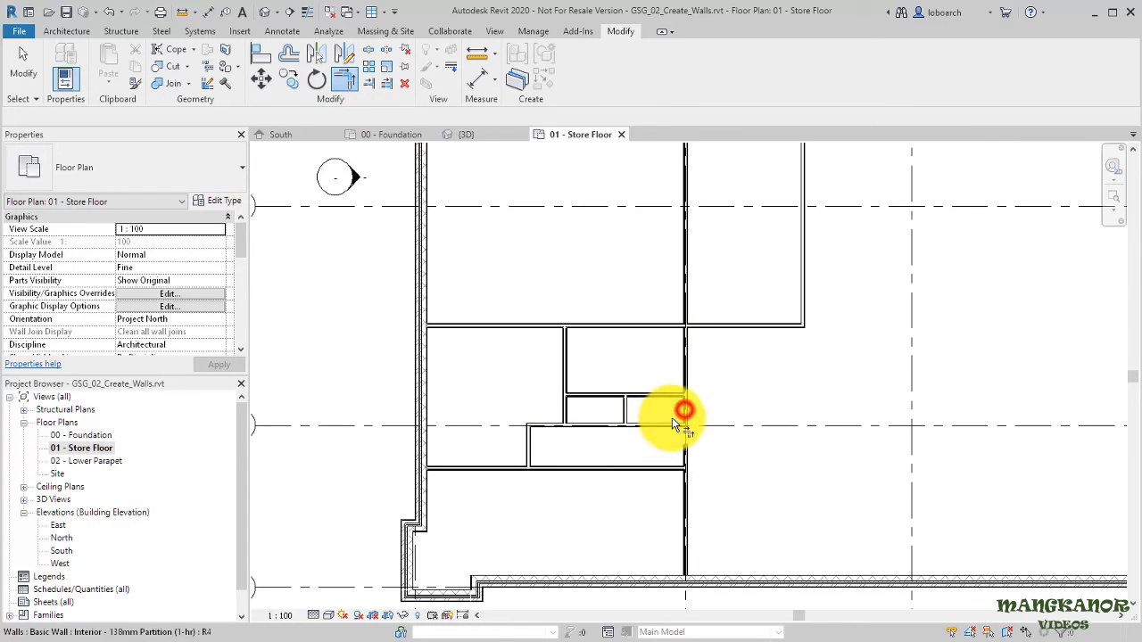
pyautogui.click(651, 466)
pyautogui.click(683, 486)
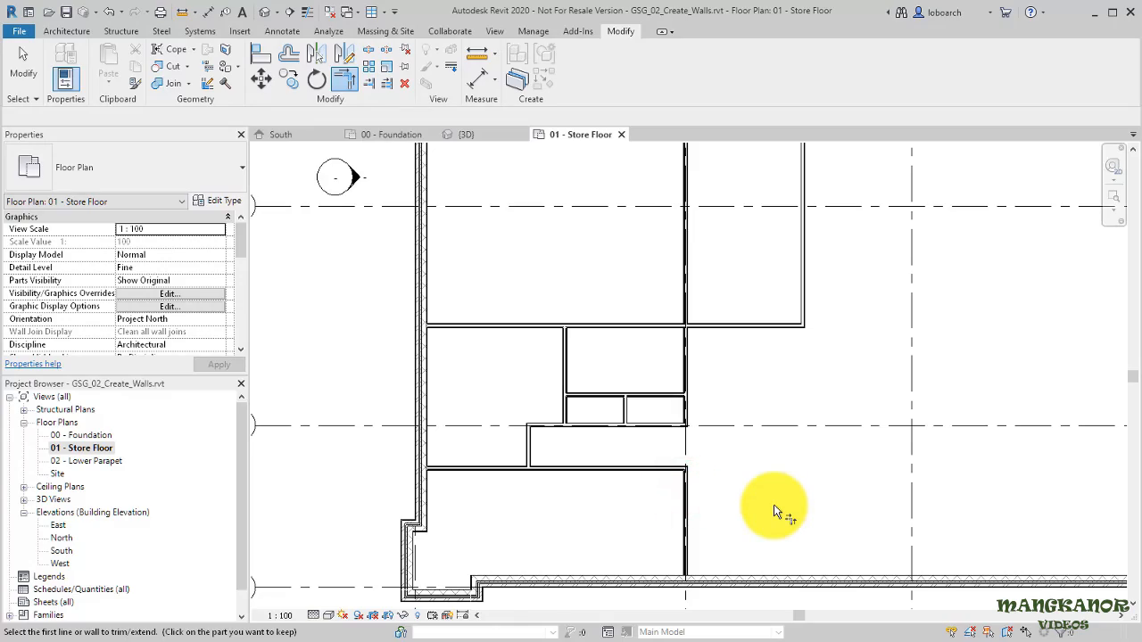